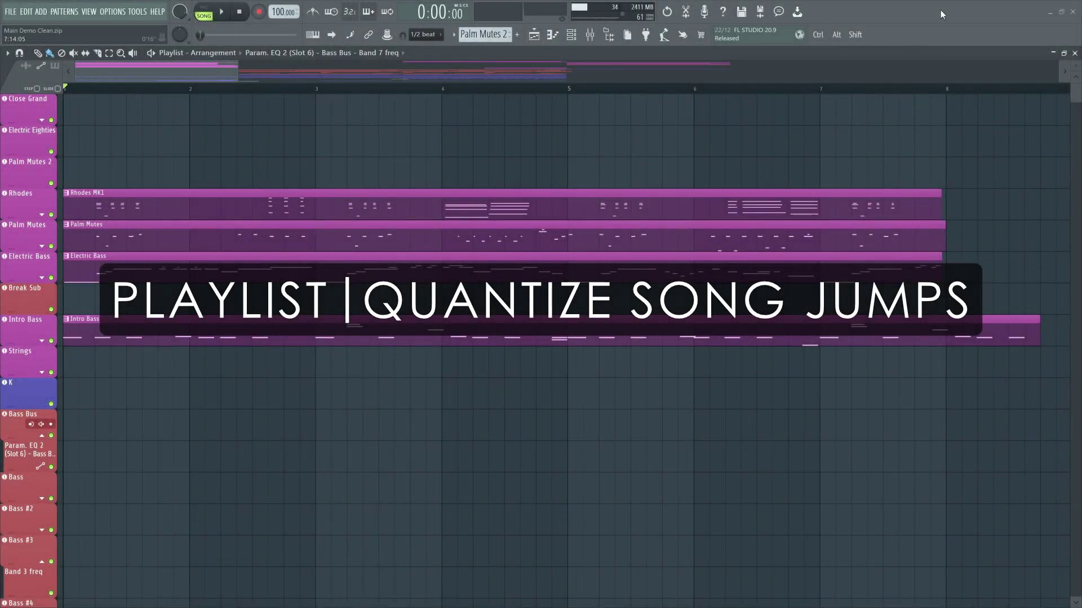
Step: Play the song and click around the ruler to show unquantized song-position jumps
key("space")
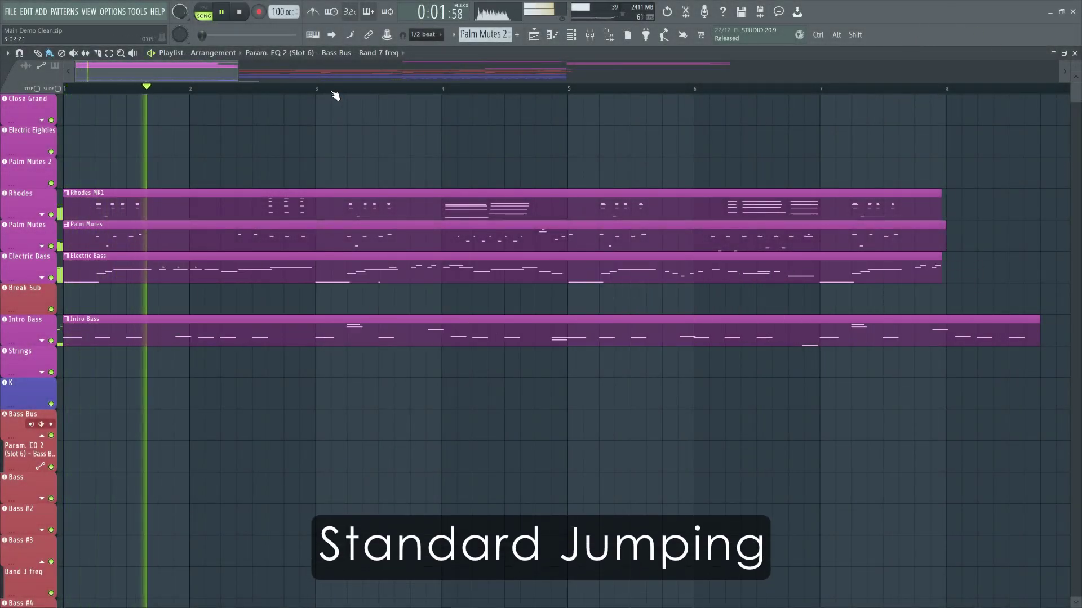
left_click(321, 89)
left_click(545, 90)
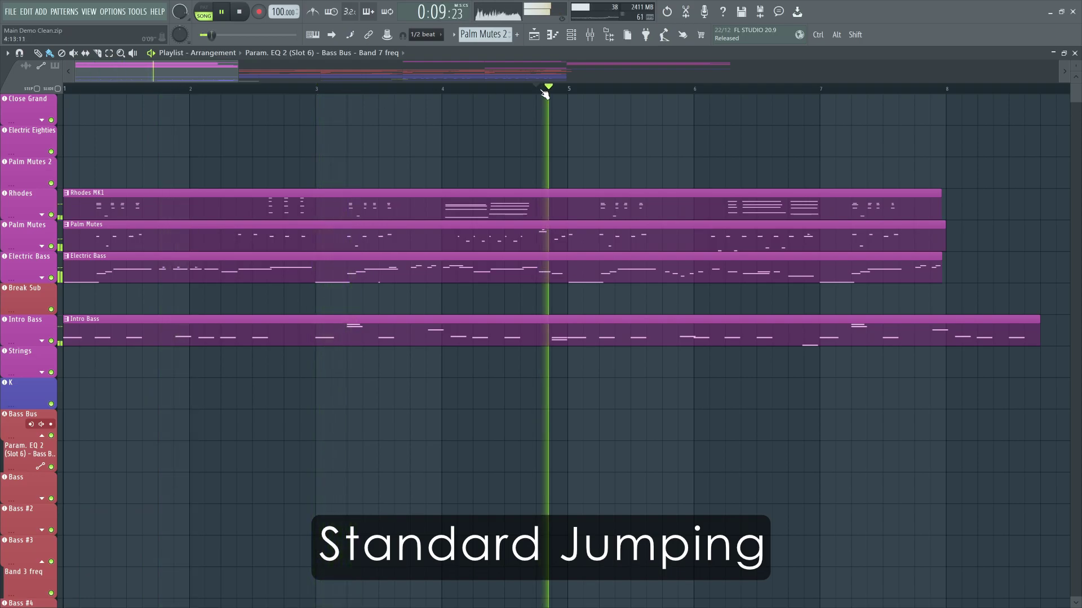
left_click(274, 91)
left_click(588, 90)
left_click(483, 93)
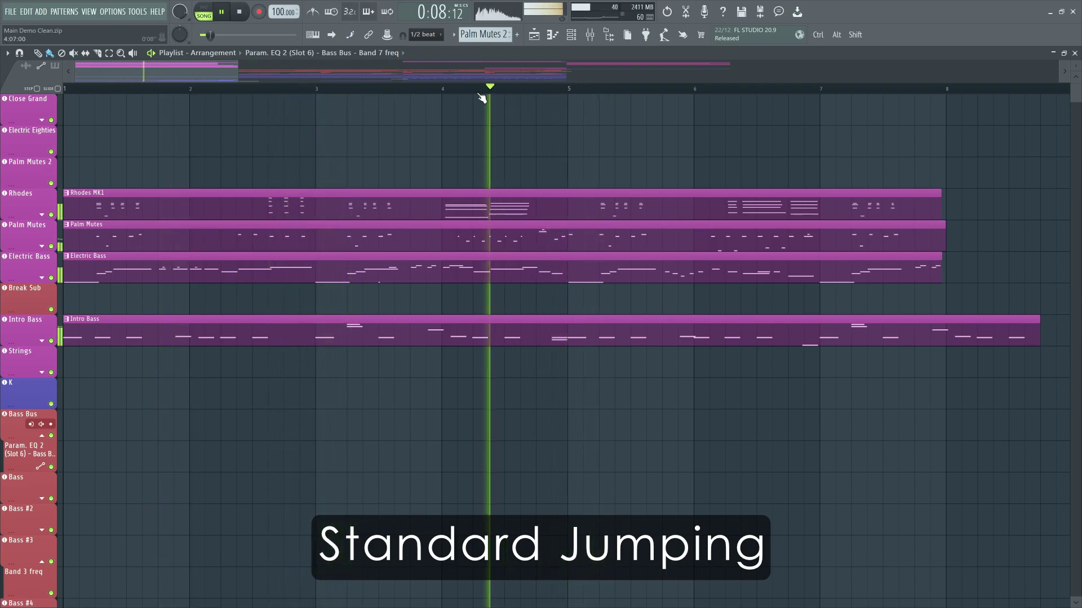
left_click(313, 90)
left_click(237, 90)
key("space")
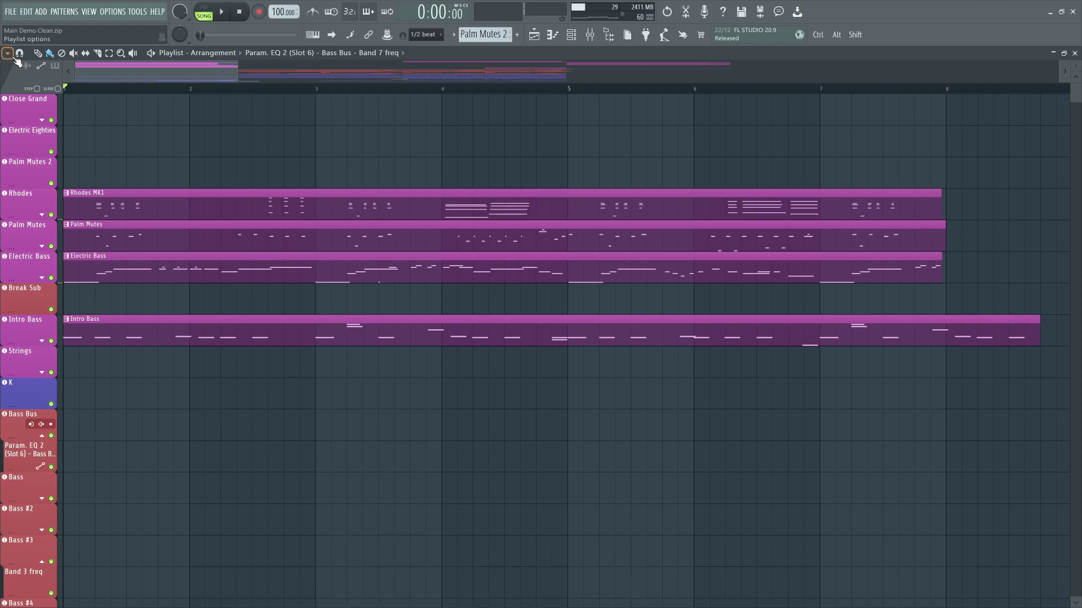
Step: Quantize song jumps to Beats, then replay and jump to bars 5, 3 and 2
left_click(10, 54)
mouse_move(72, 226)
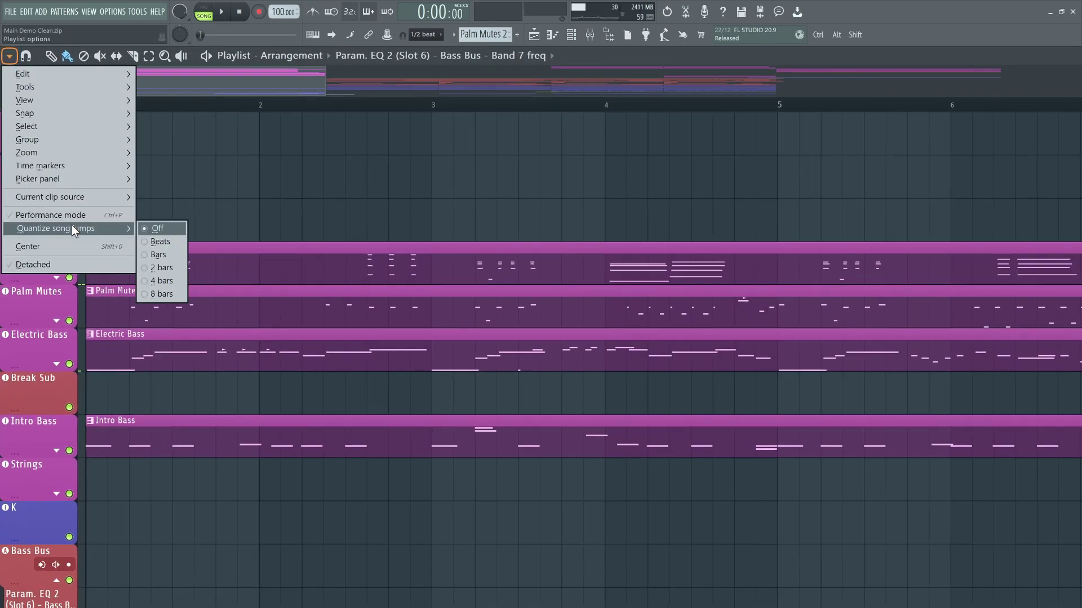
left_click(156, 242)
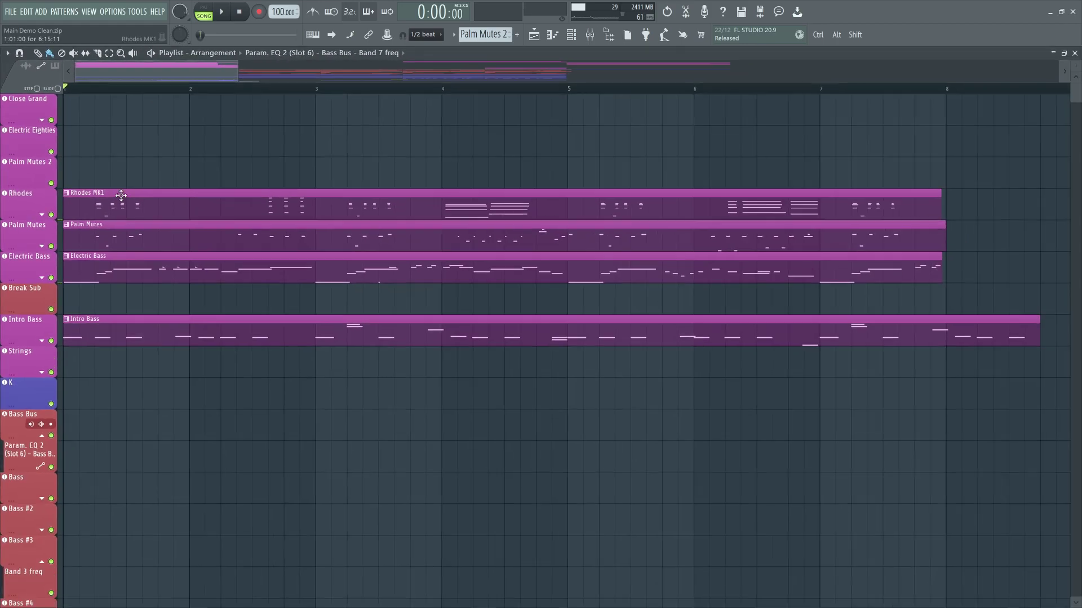
key("space")
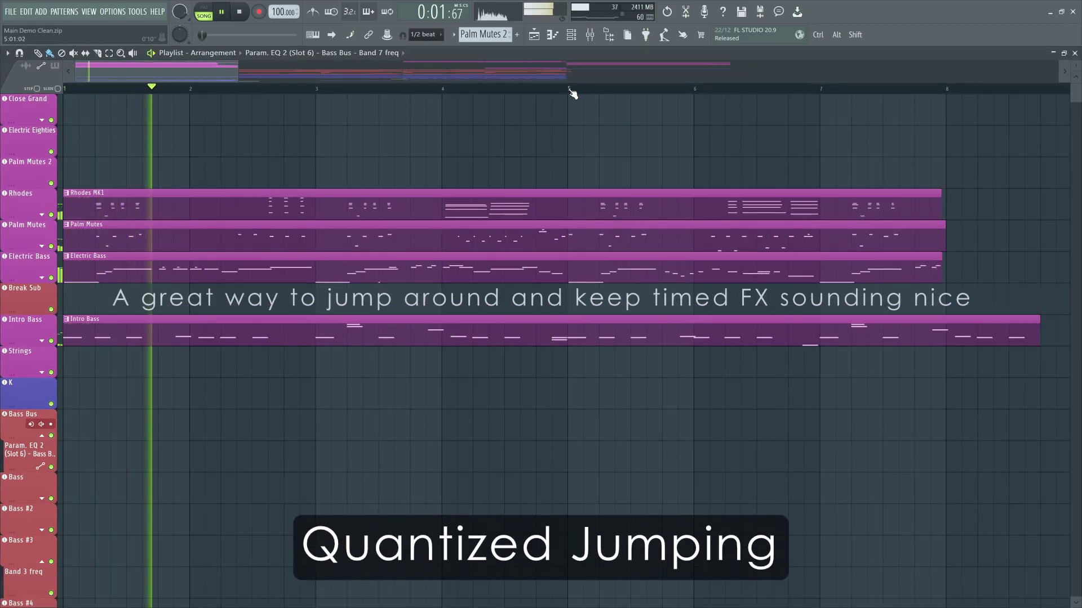
left_click(570, 90)
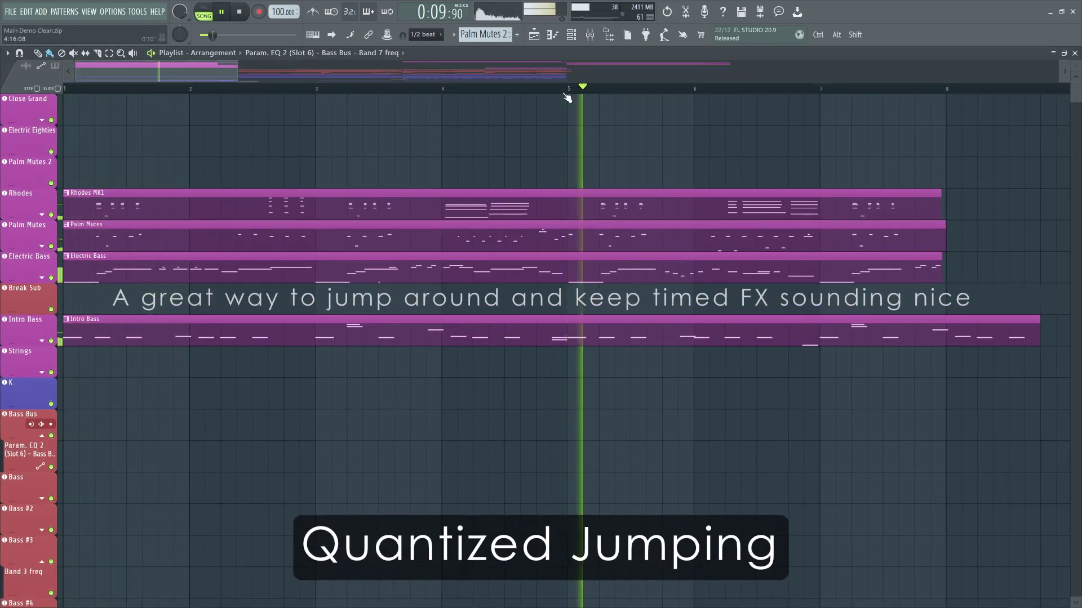
left_click(316, 90)
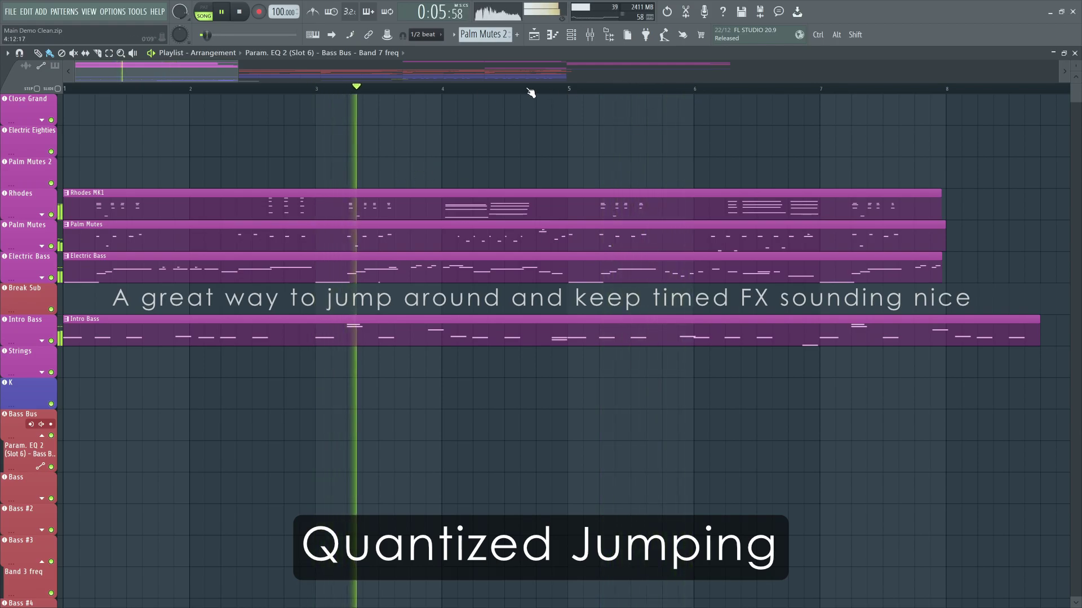
left_click(188, 89)
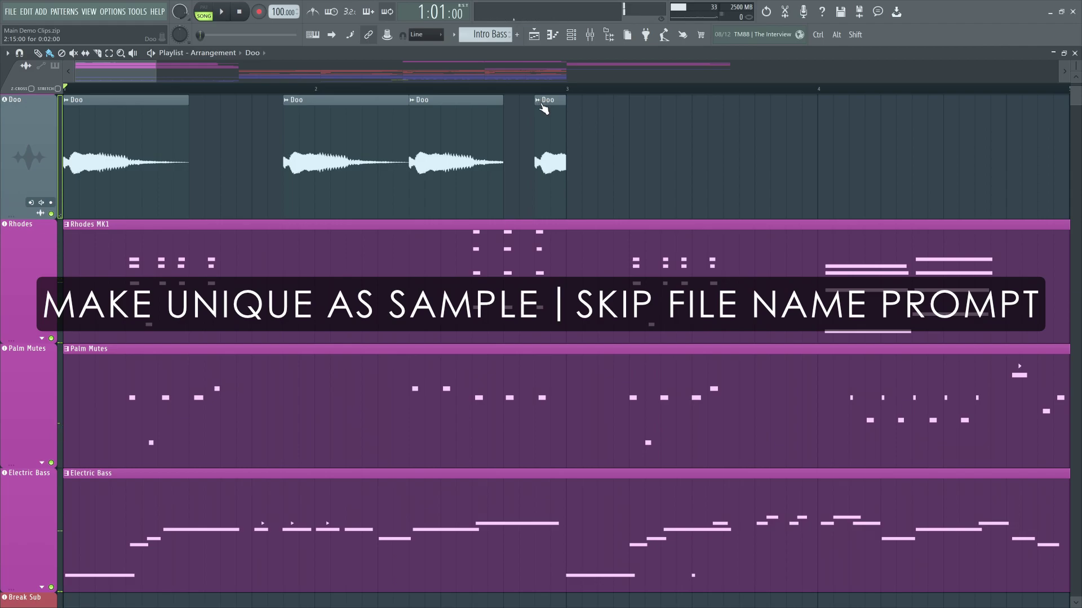
Step: Make the last Doo clip a unique sample named Doo - Part_1
left_click(540, 103)
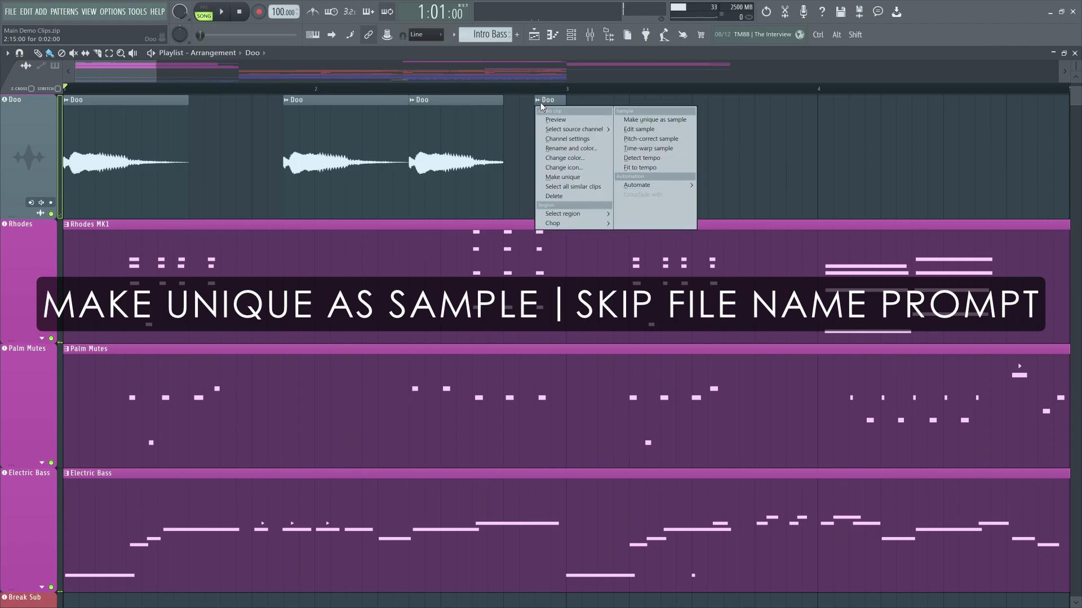
left_click(645, 121)
key("Return")
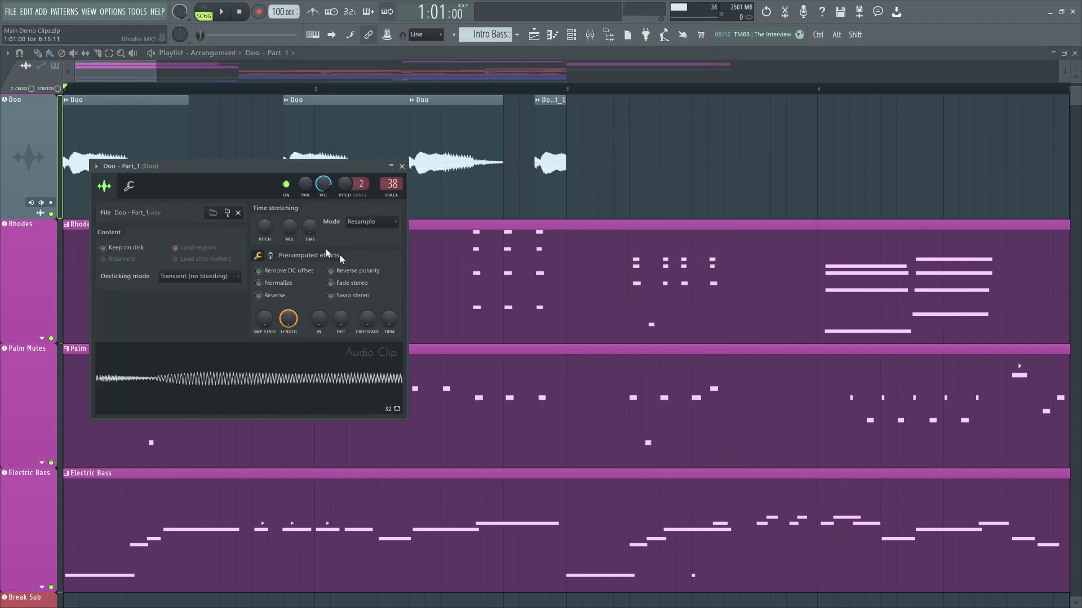
left_click(402, 166)
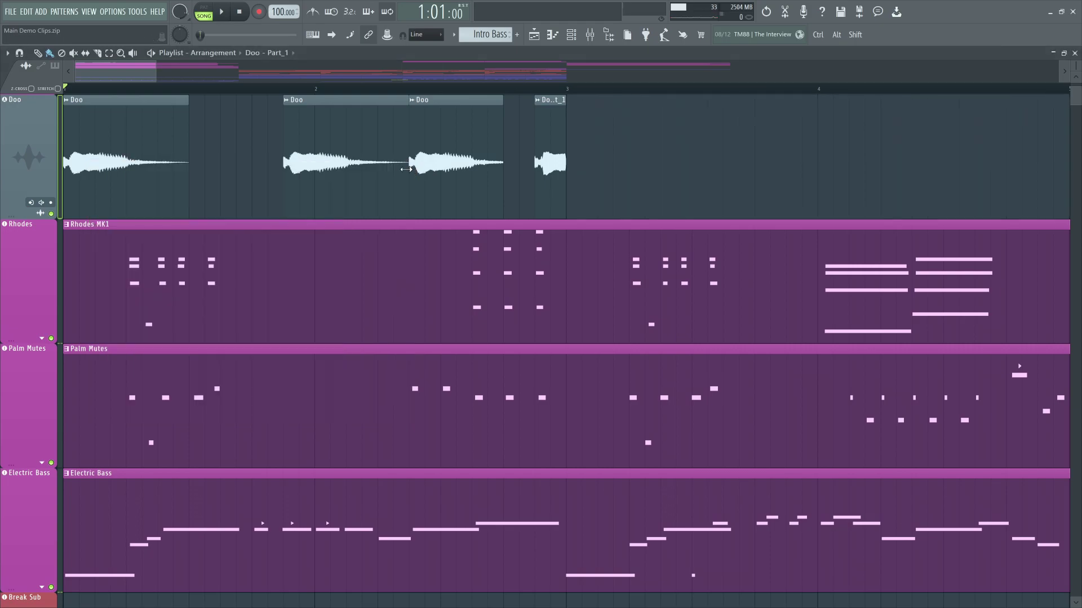
Step: Make the second Doo clip unique as Doo - Part_2 and browse its Rendered folder
left_click(287, 101)
left_click(376, 121)
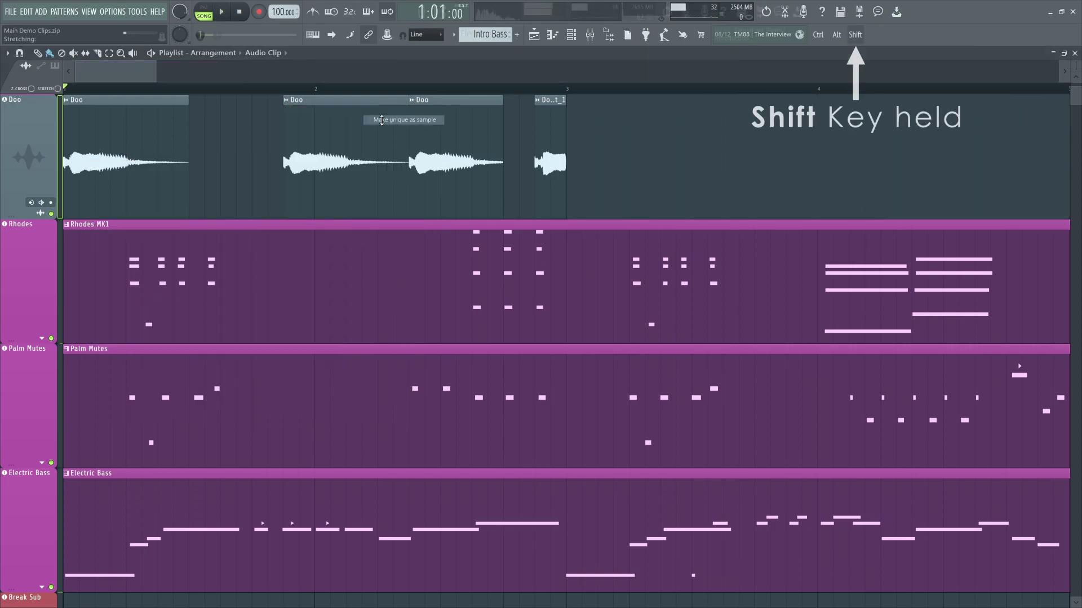
double_click(381, 120)
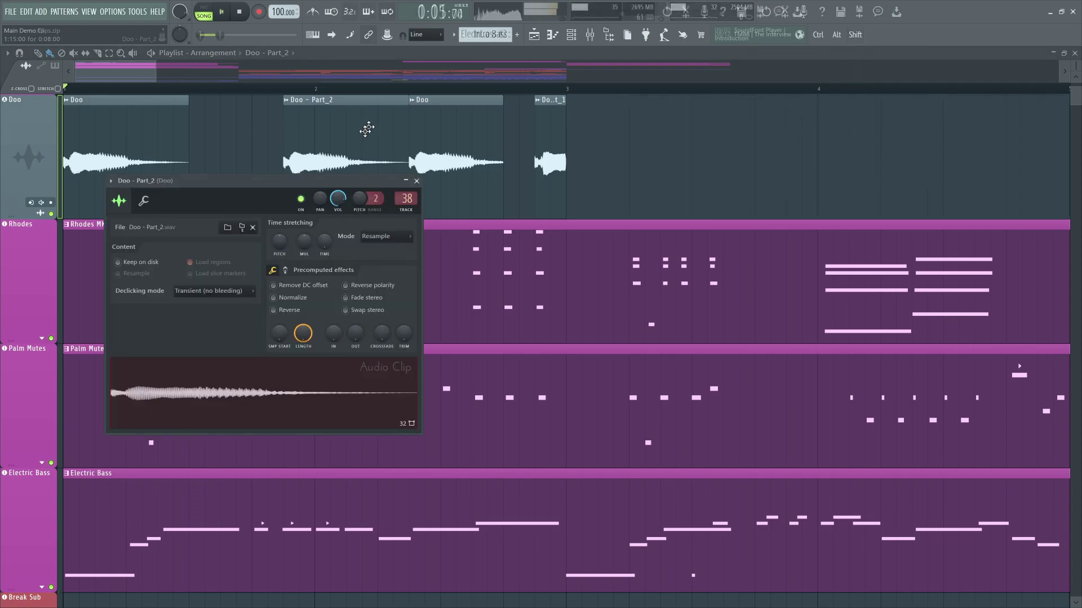
left_click(228, 227)
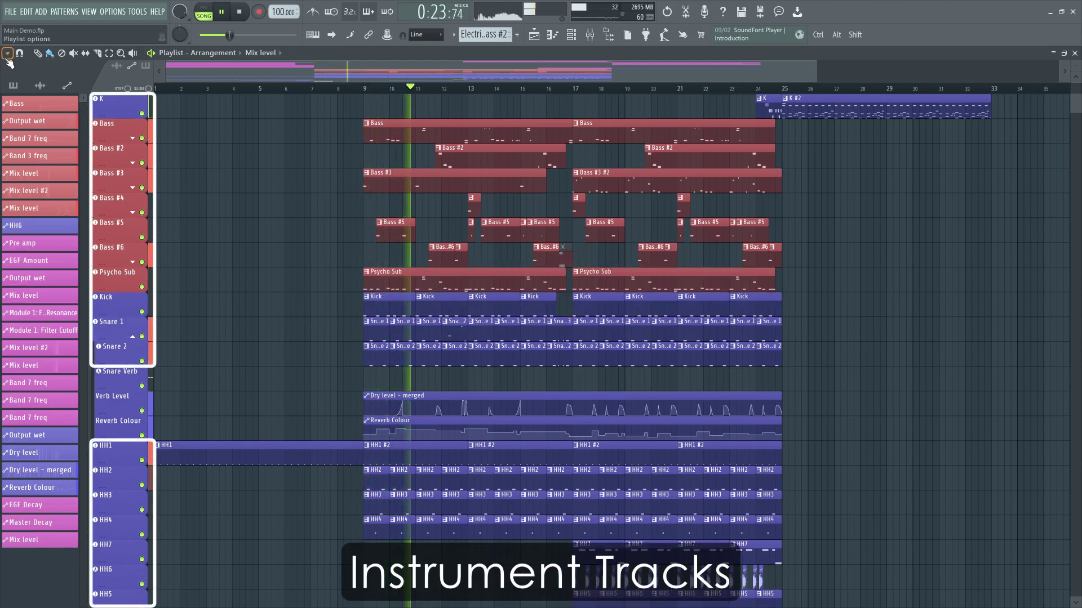
Step: Enable Show levels on instrument tracks from the playlist View options
left_click(8, 54)
mouse_move(11, 84)
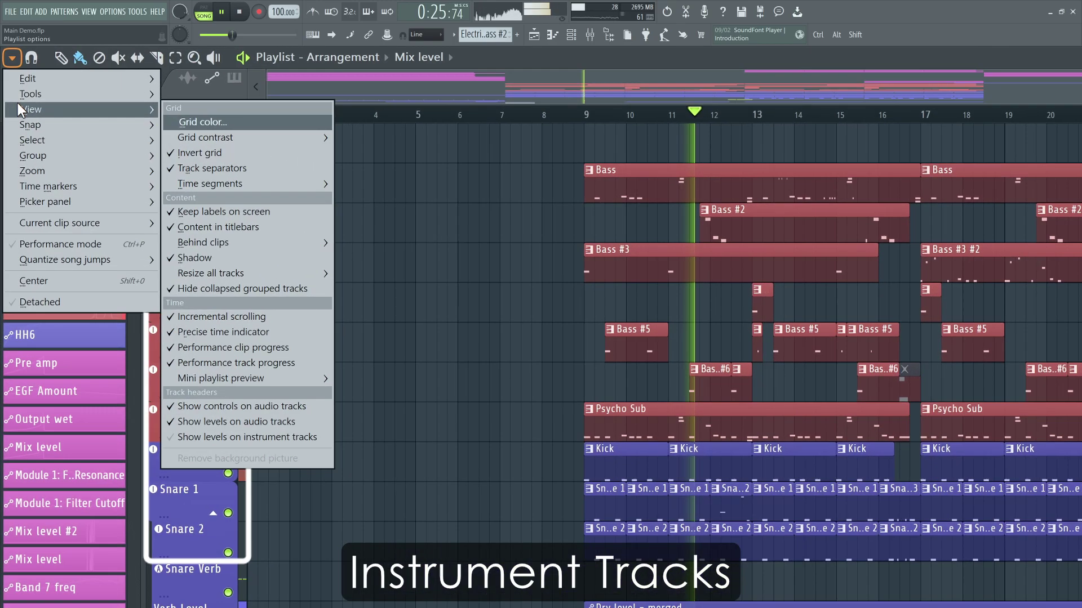
left_click(245, 437)
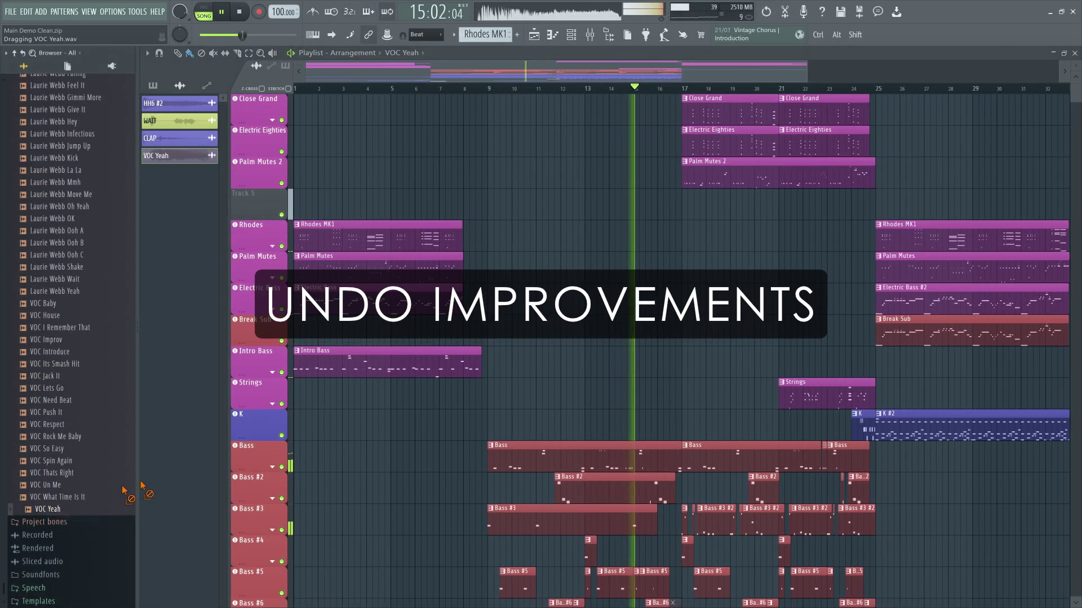
Step: Paint VOC Yeah clips across bars 17–24 on Track 5, then undo them all
left_click_drag(140, 496, 682, 210)
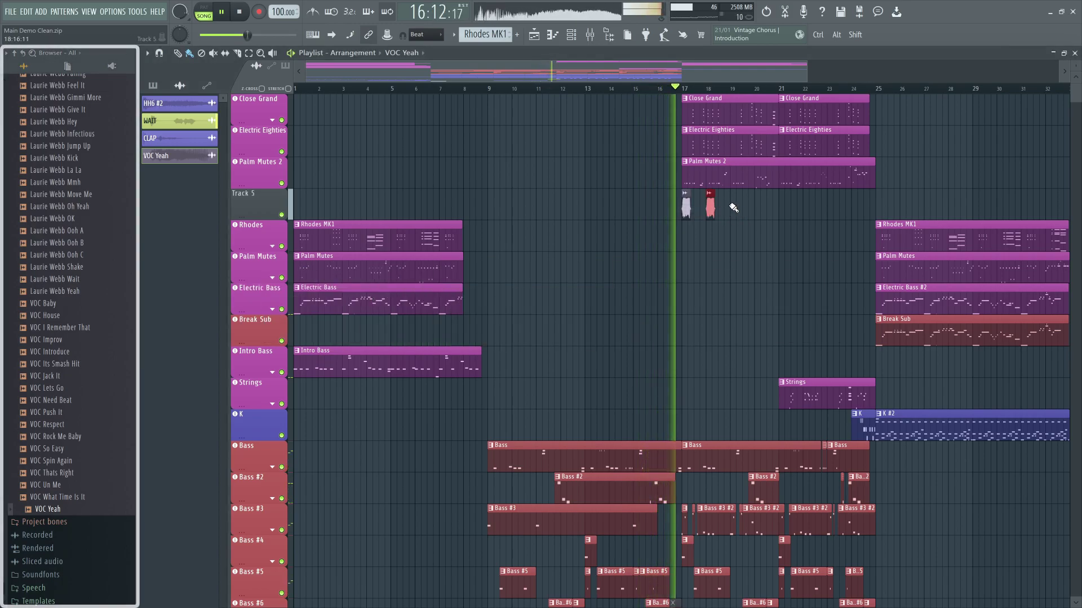
left_click_drag(734, 205, 852, 206)
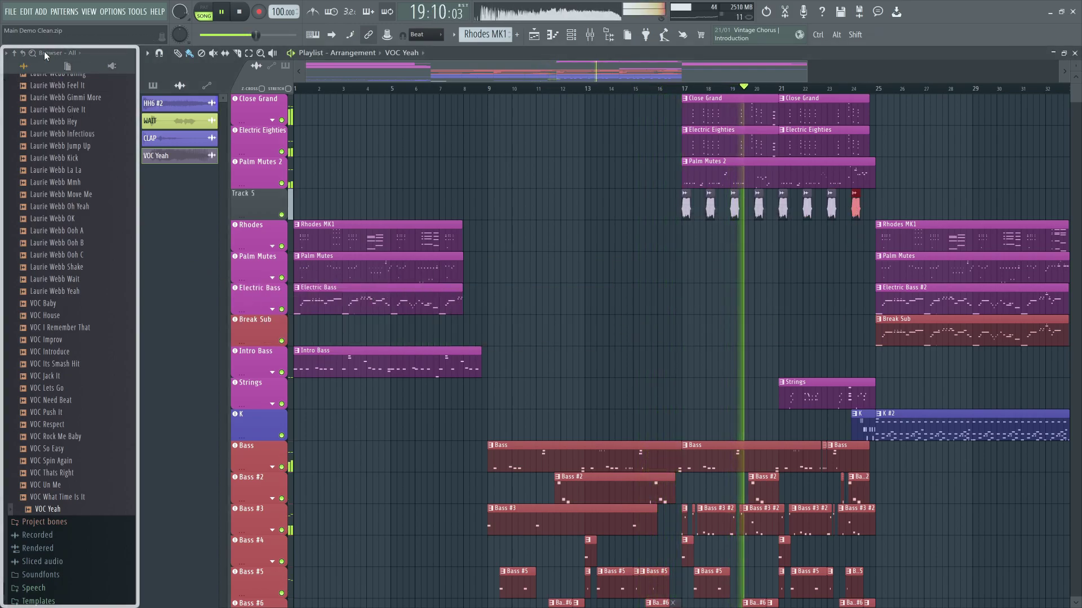
left_click(31, 14)
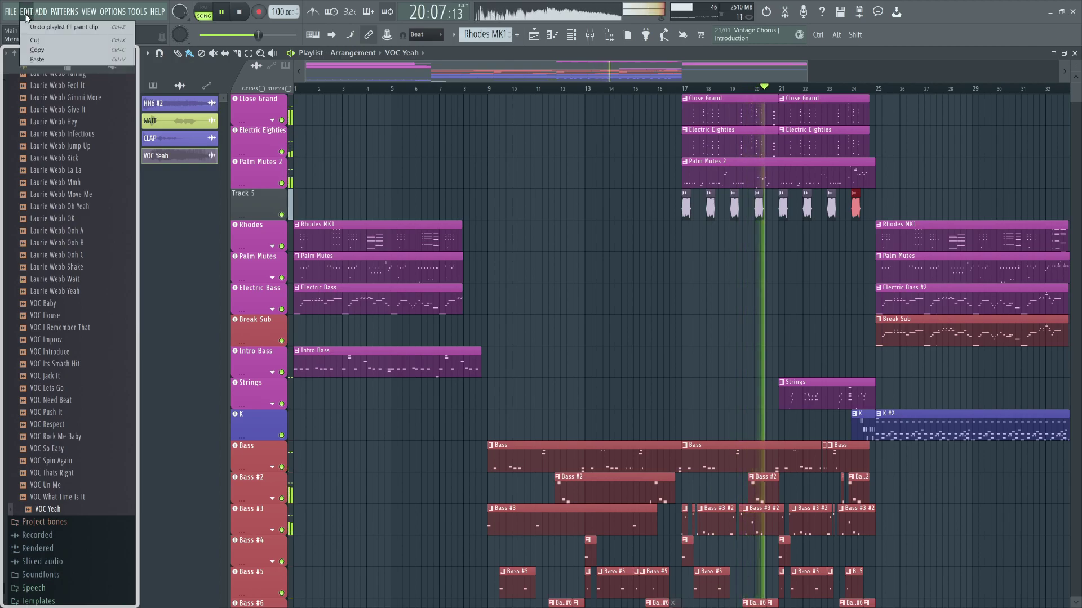
left_click(64, 27)
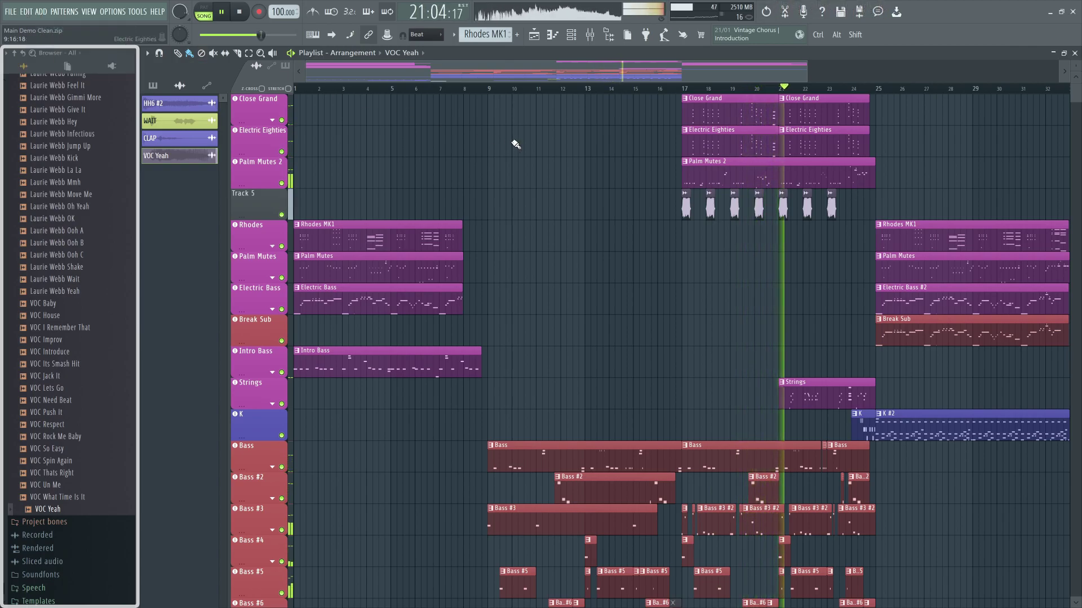
key("ctrl+z")
key("ctrl+z")
key("ctrl+z")
key("ctrl+z")
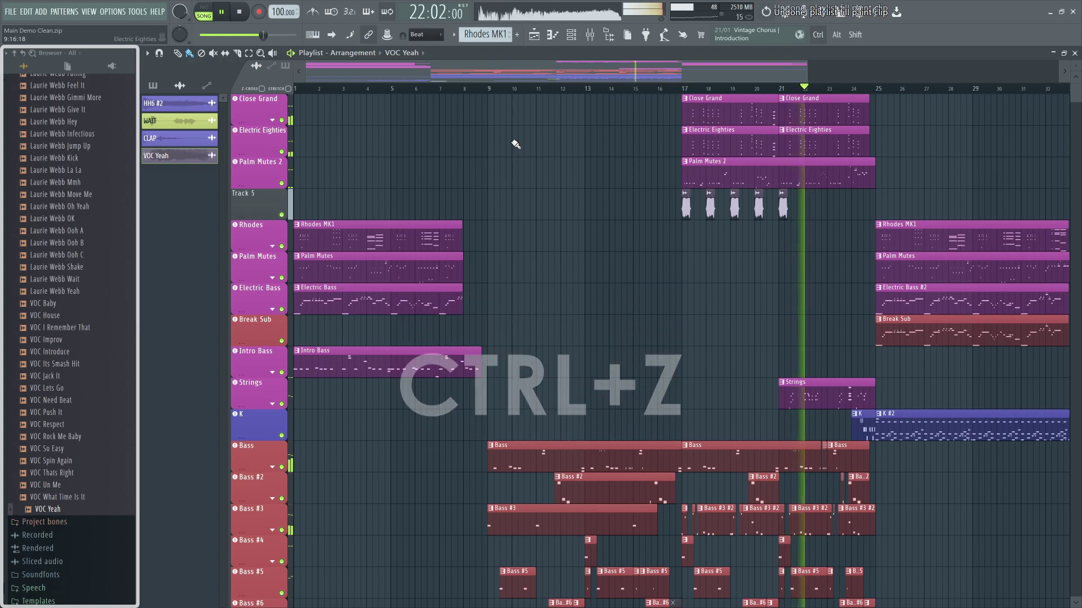
key("ctrl+z")
key("ctrl+z")
key("ctrl+z")
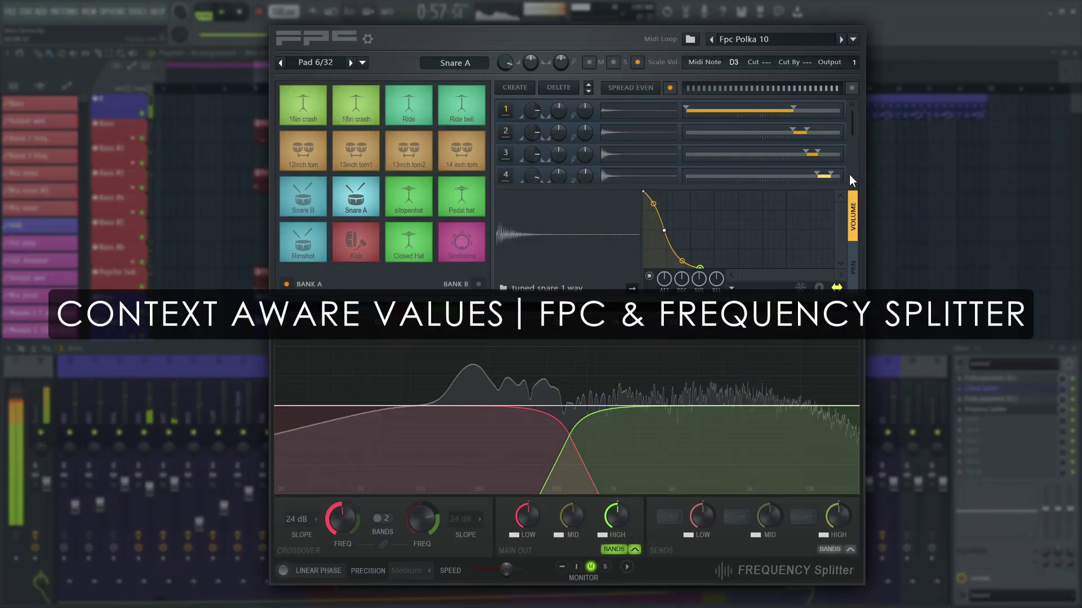
Step: Type 600 cents into the FPC Pad 6 tune, then try typing a Frequency Splitter crossover value
right_click(565, 65)
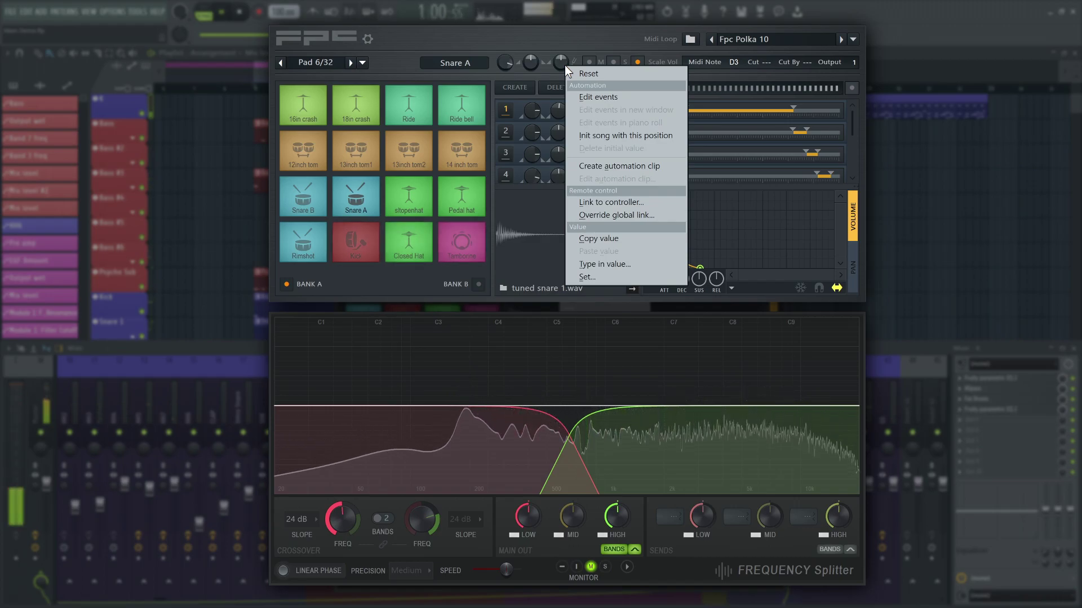
type("ts")
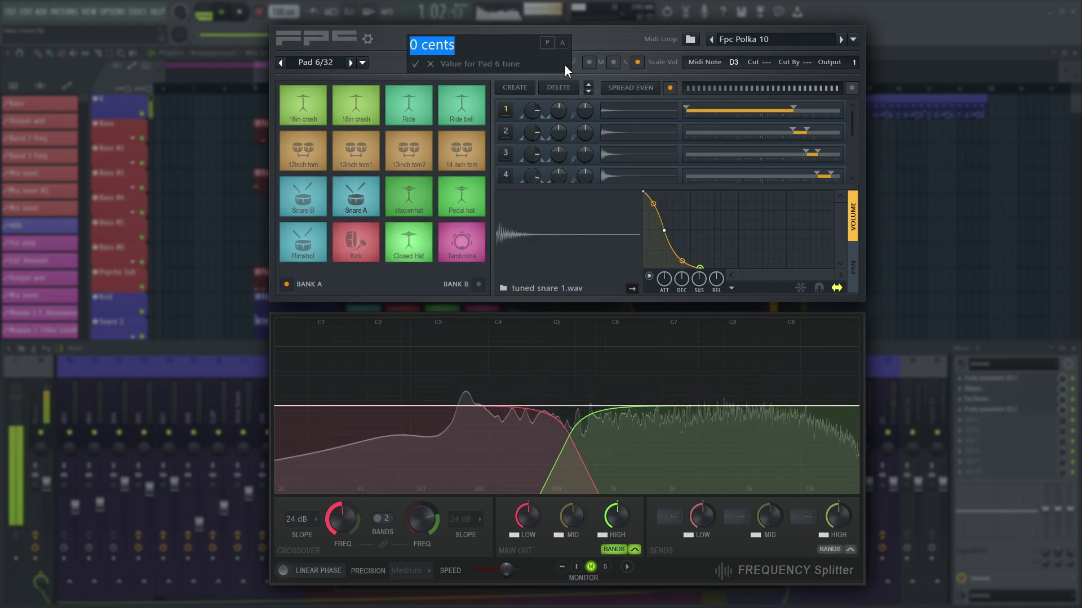
type("600")
key("Return")
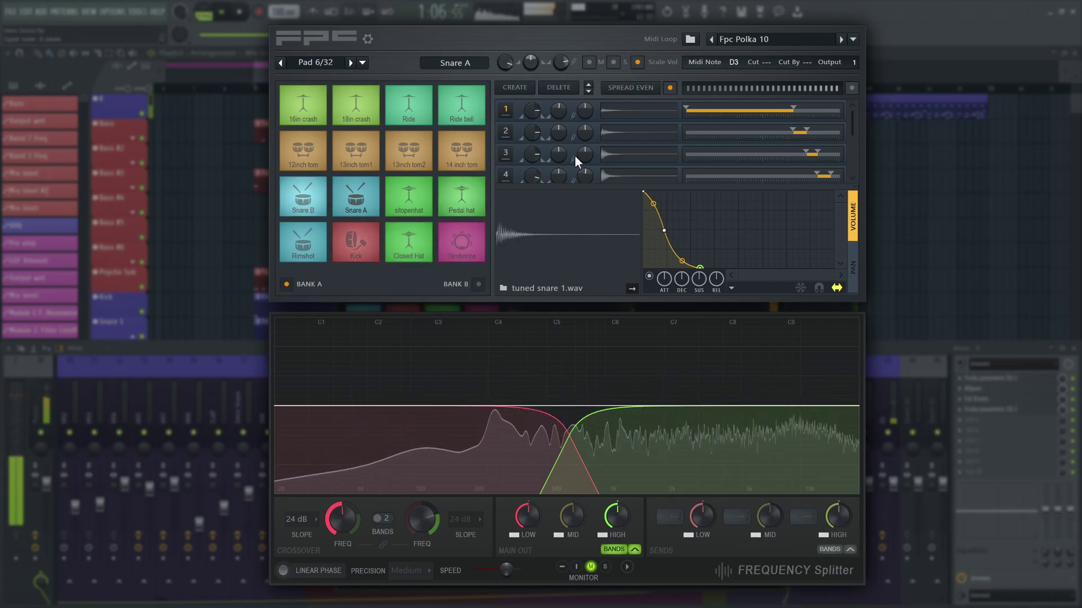
double_click(341, 521)
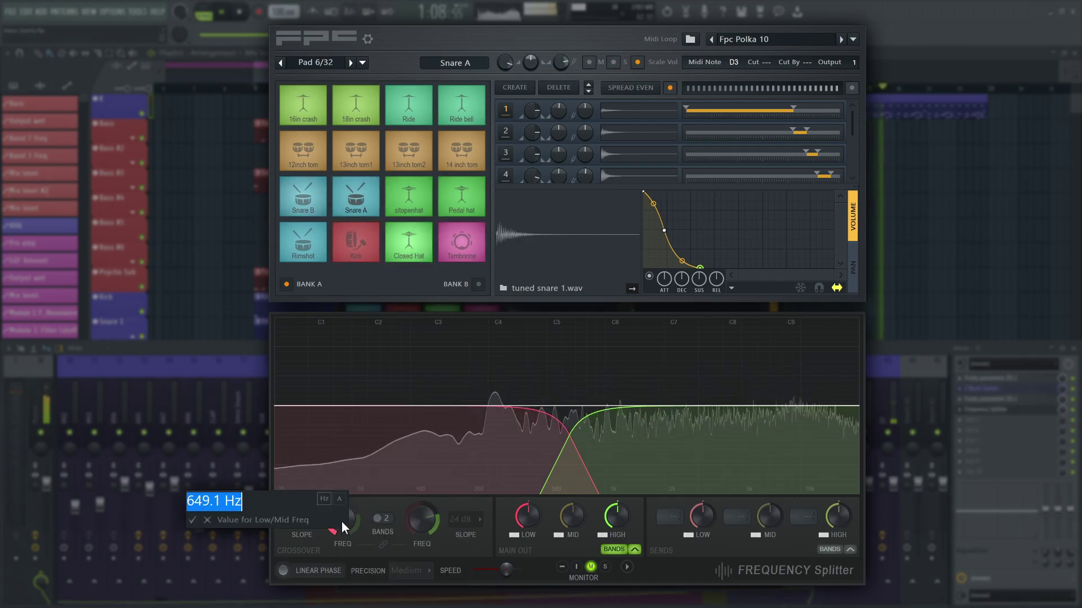
key("Escape")
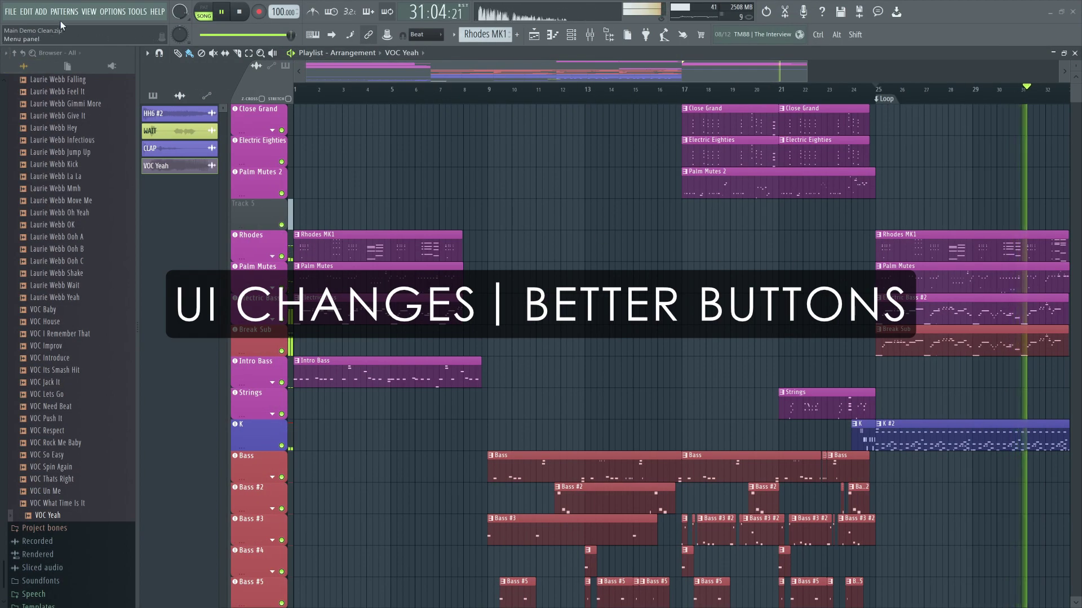
Step: Open the plugin manager from Options to reach the settings window's About page
left_click(98, 13)
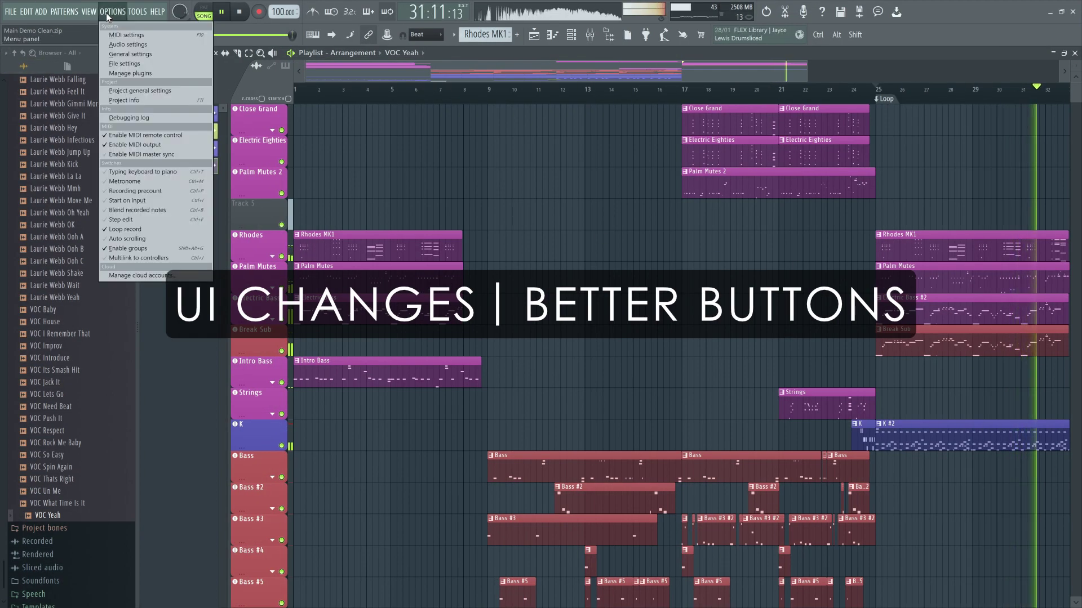
left_click(118, 73)
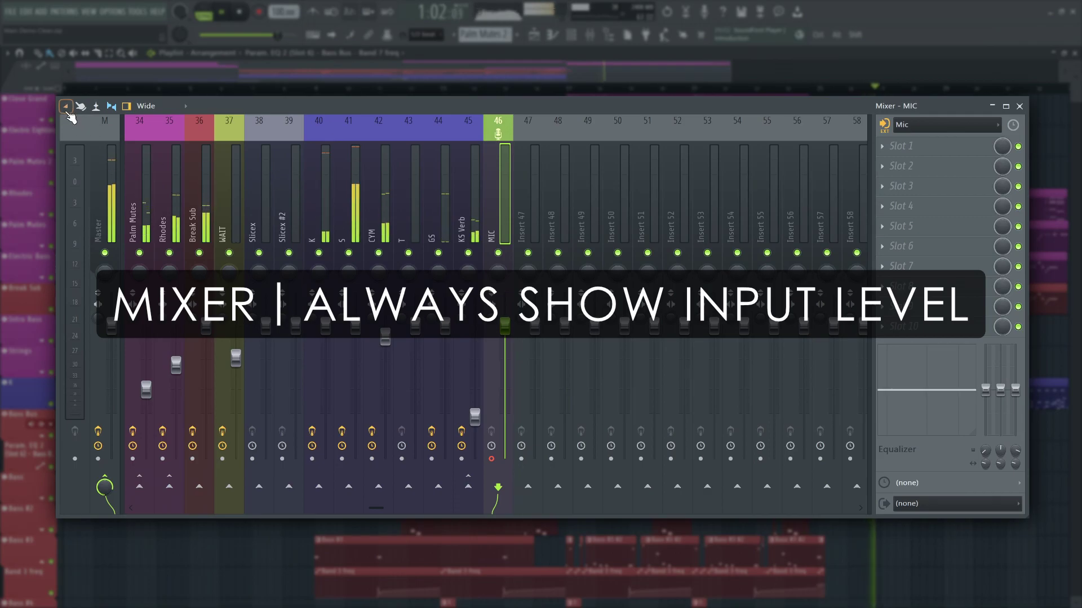
Step: Always show external input levels in the mixer and set MIC external input monitoring to Off
left_click(66, 107)
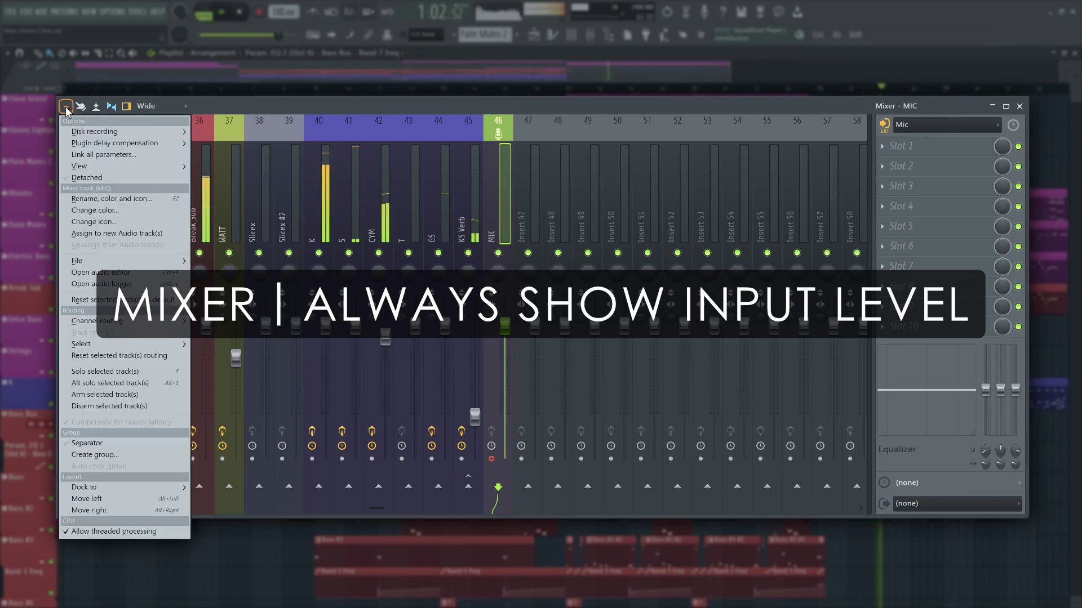
mouse_move(86, 169)
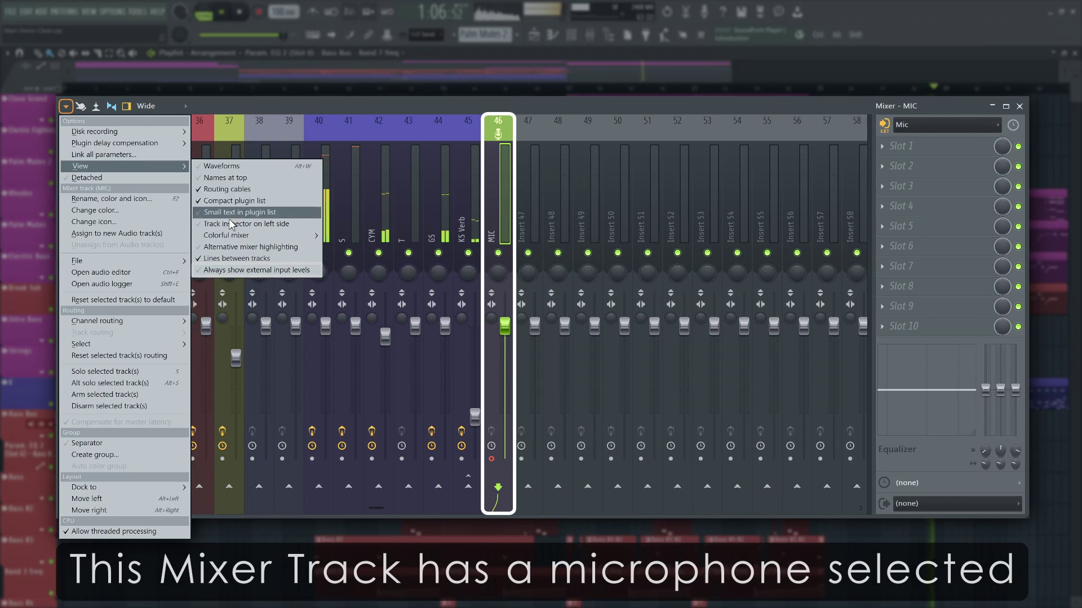
left_click(237, 273)
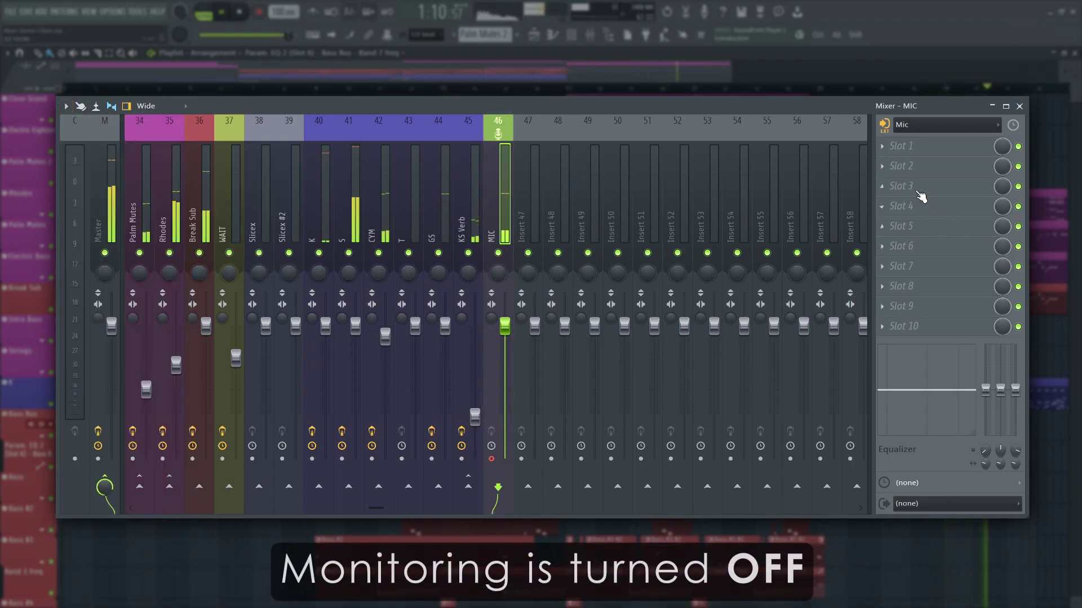
left_click(885, 125)
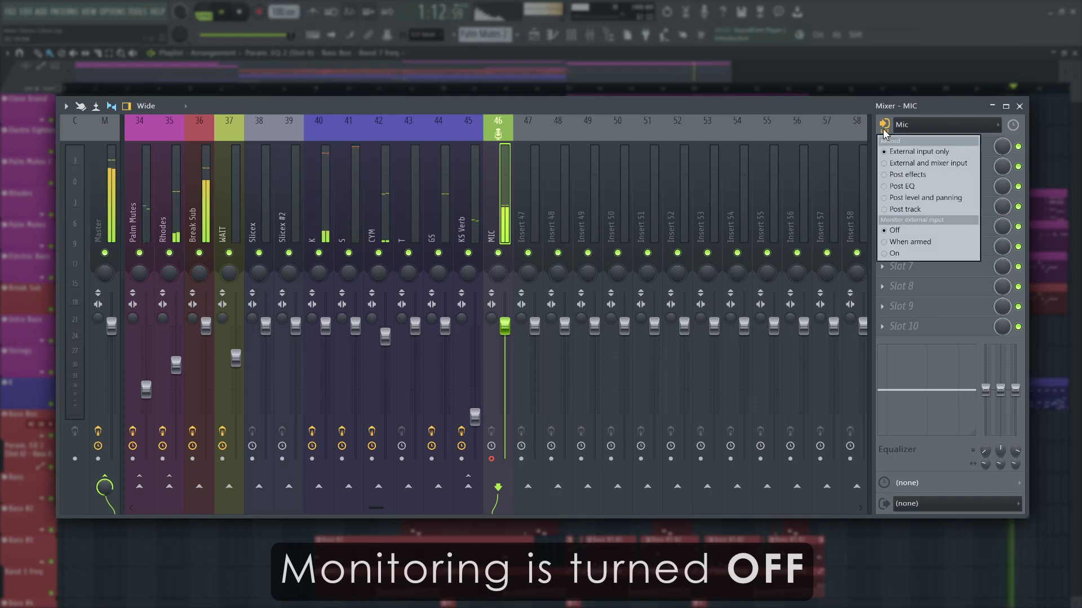
left_click(893, 231)
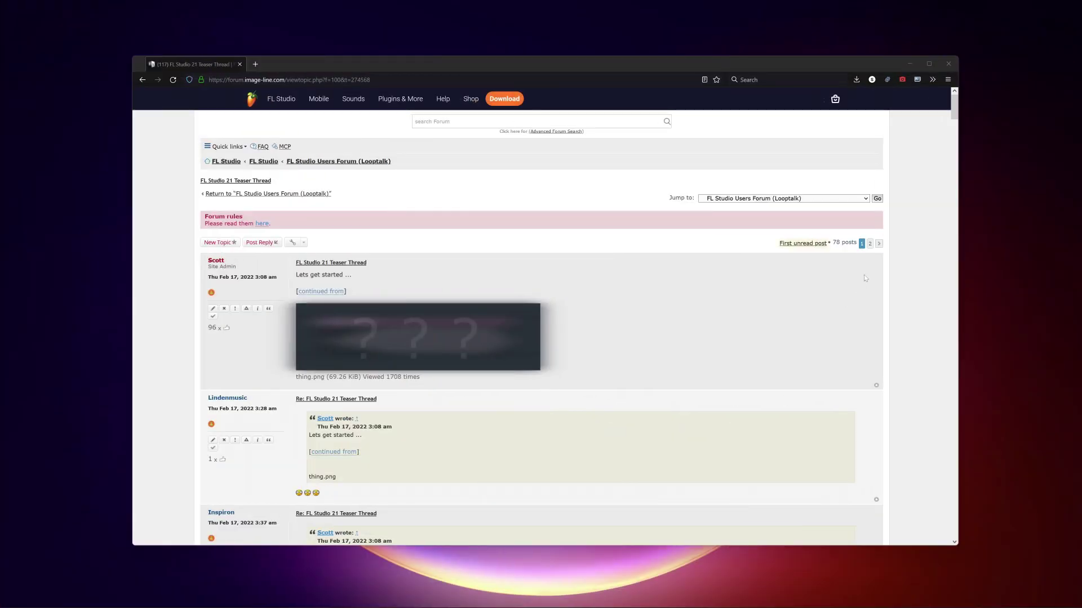
middle_click(912, 202)
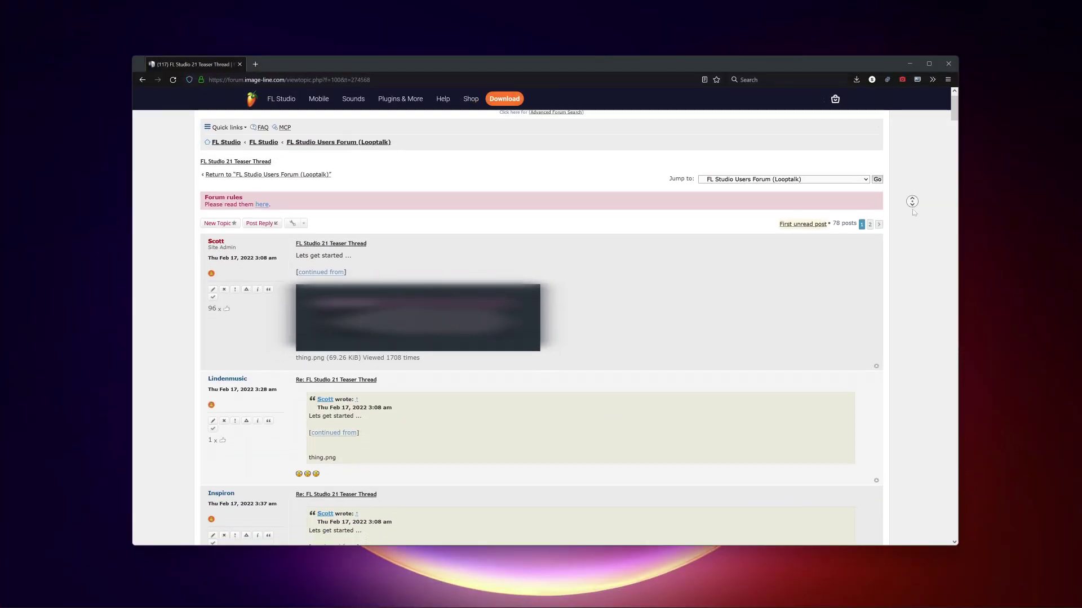